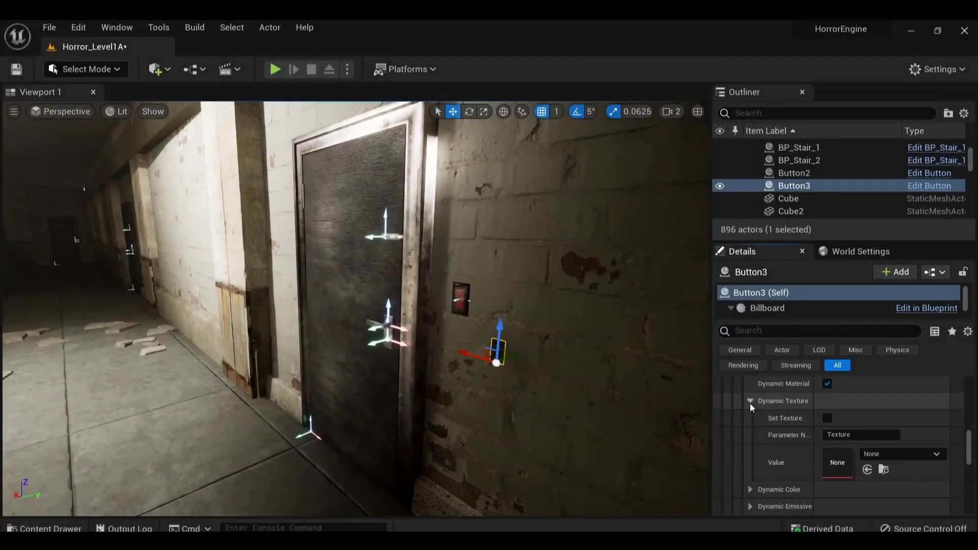
# Add one Actors to Use element to Button10 and assign the nearest ceiling point light to it
pyautogui.scroll(-2, 750, 403)
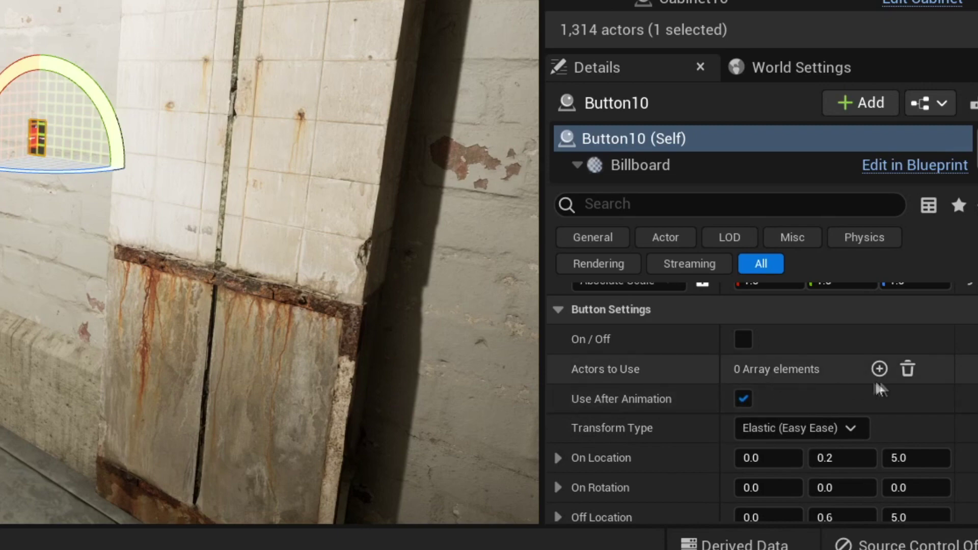
pyautogui.click(879, 369)
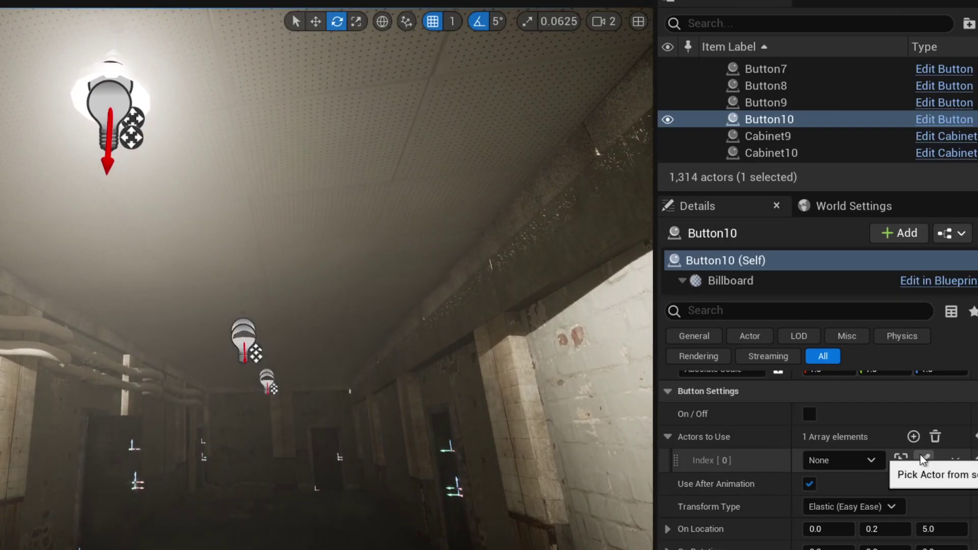
pyautogui.click(892, 400)
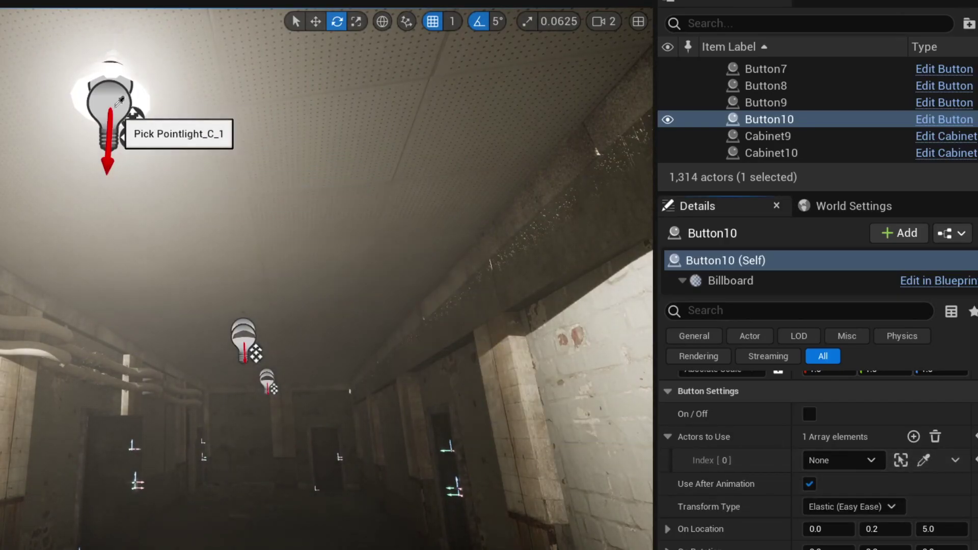
pyautogui.hotkey('alt', 'p')
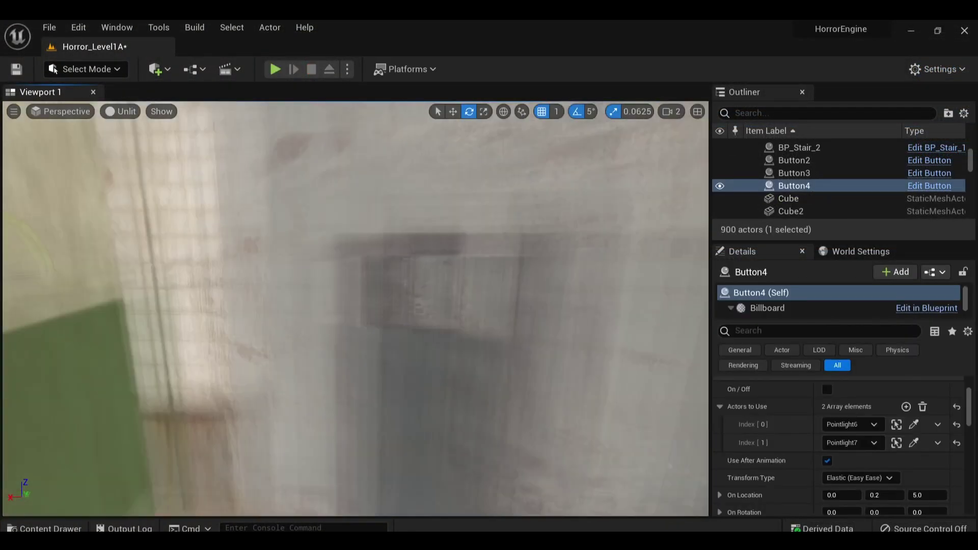
# Set up Button5 beside the doorway with On / Off enabled and two elements in its Actors to Use list
pyautogui.moveTo(795, 185); pyautogui.dragTo(802, 191)
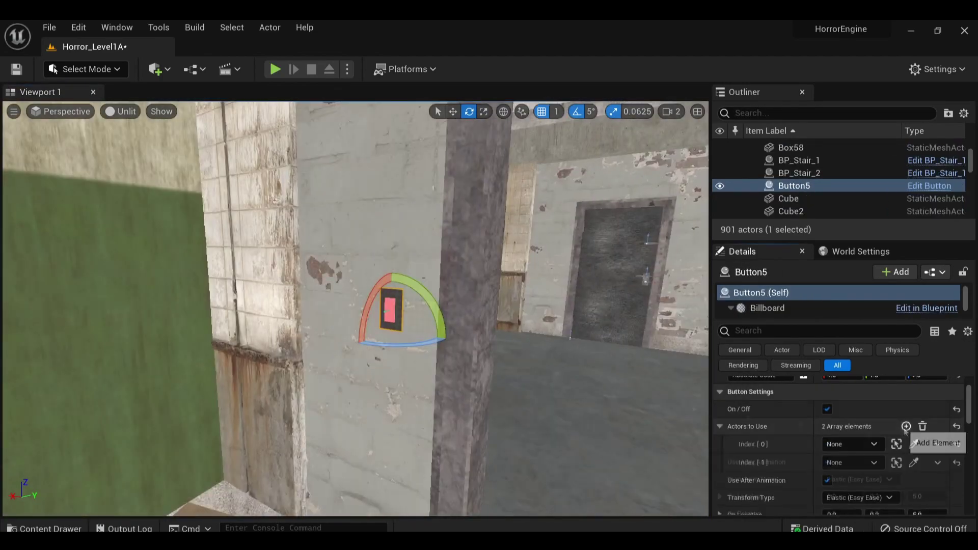
pyautogui.scroll(-2, 825, 510)
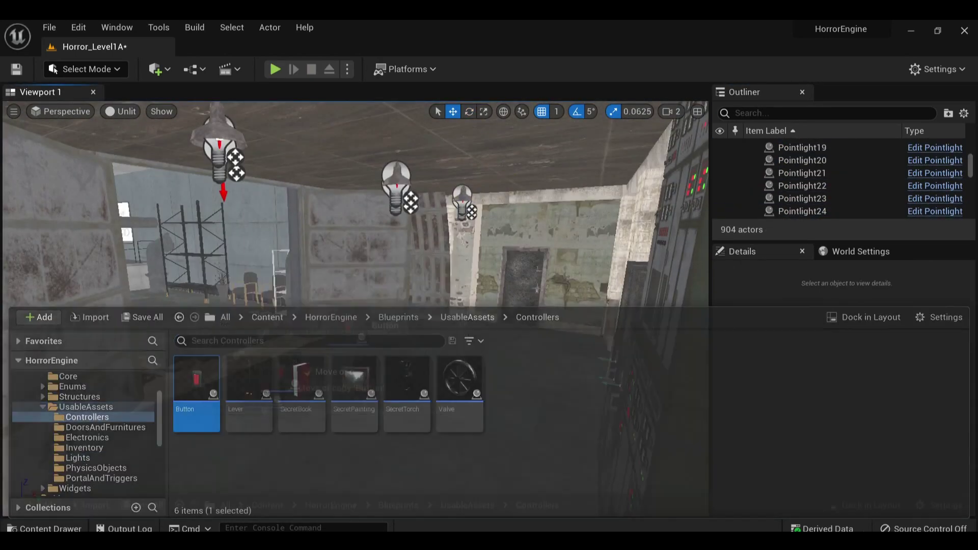
# Place another Button, link it to Pointlight24, Pointlight23 and Pointlight22, and play-test the level in Lit view
pyautogui.moveTo(362, 337); pyautogui.dragTo(555, 282)
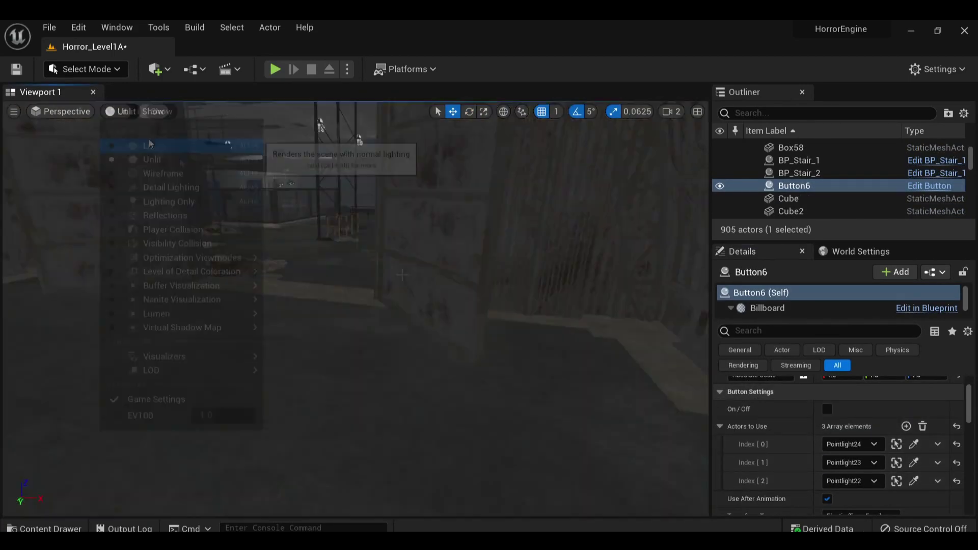
pyautogui.hotkey('alt', 'p')
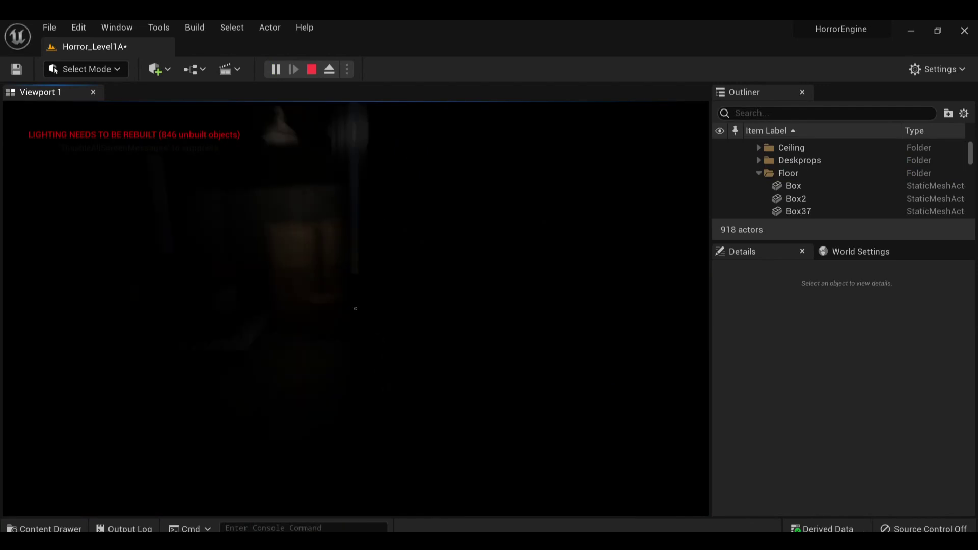
pyautogui.press('w')
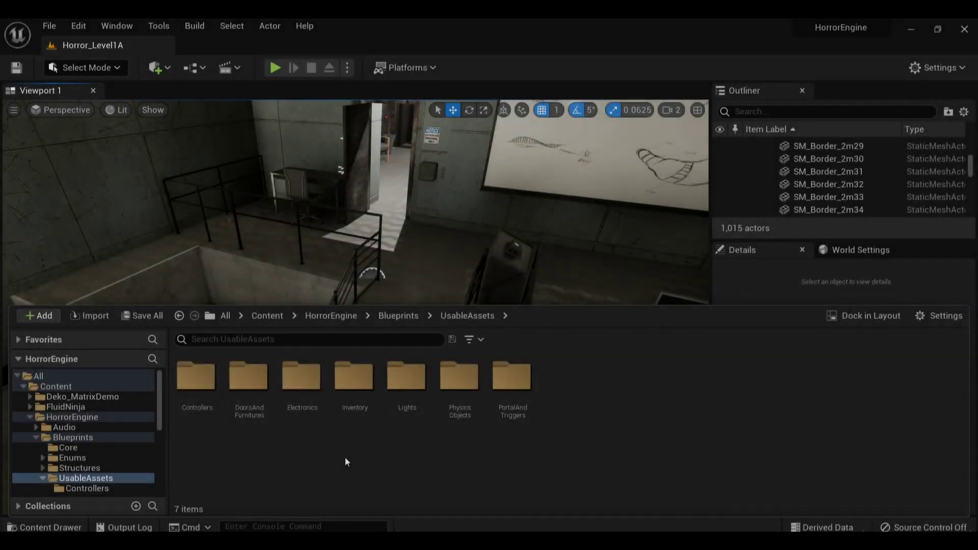
# Place an OverlapTrigger from the PortalAndTriggers assets on the staircase leading up to the open door
pyautogui.click(512, 391)
pyautogui.doubleClick(513, 391)
pyautogui.moveTo(305, 408); pyautogui.dragTo(376, 243)
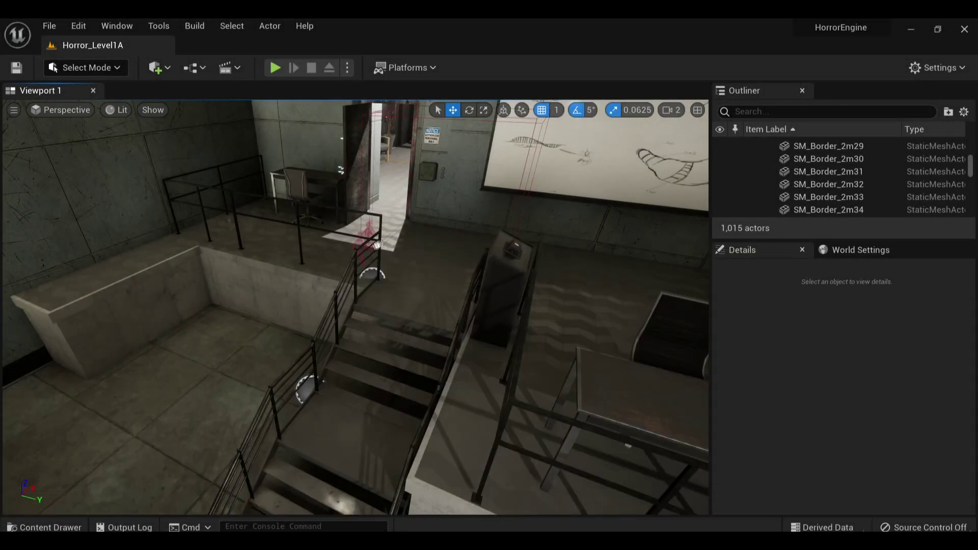
pyautogui.moveTo(290, 437); pyautogui.dragTo(290, 437)
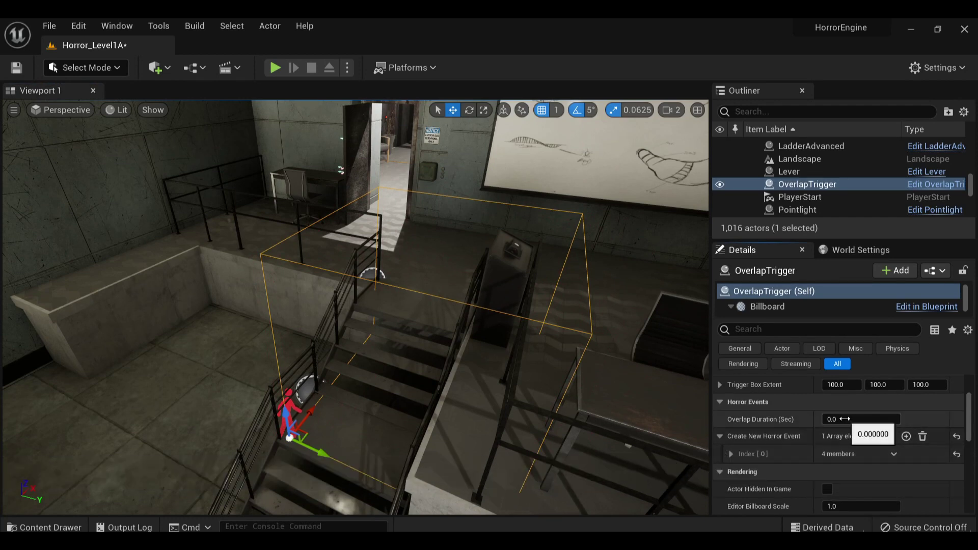
# Set the staircase trigger's Overlap Duration to 0.01 and its horror event's Trigger Interaction to Overlap with Trigger
pyautogui.write('1')
pyautogui.press('Return')
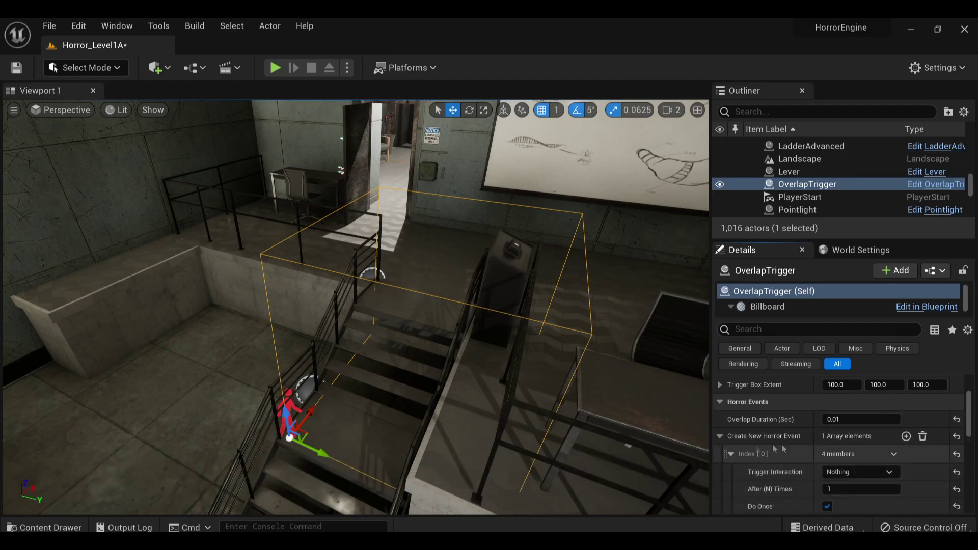
pyautogui.click(860, 472)
pyautogui.scroll(-5, 870, 293)
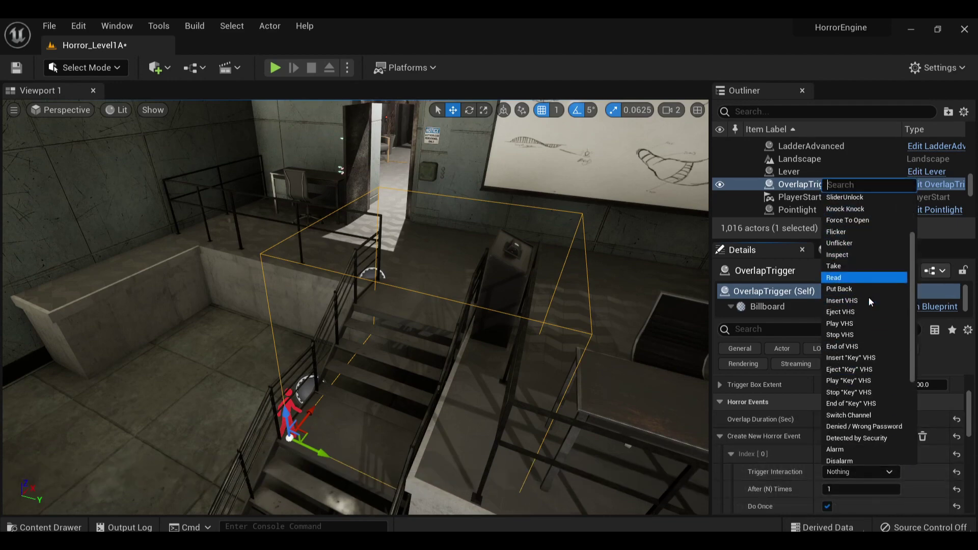
pyautogui.scroll(-5, 869, 298)
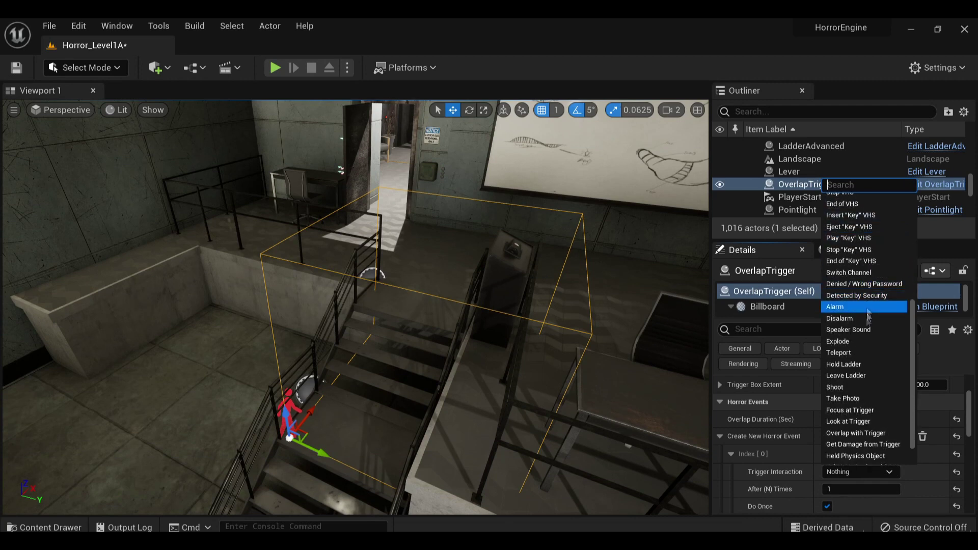
pyautogui.click(866, 434)
pyautogui.scroll(-3, 799, 475)
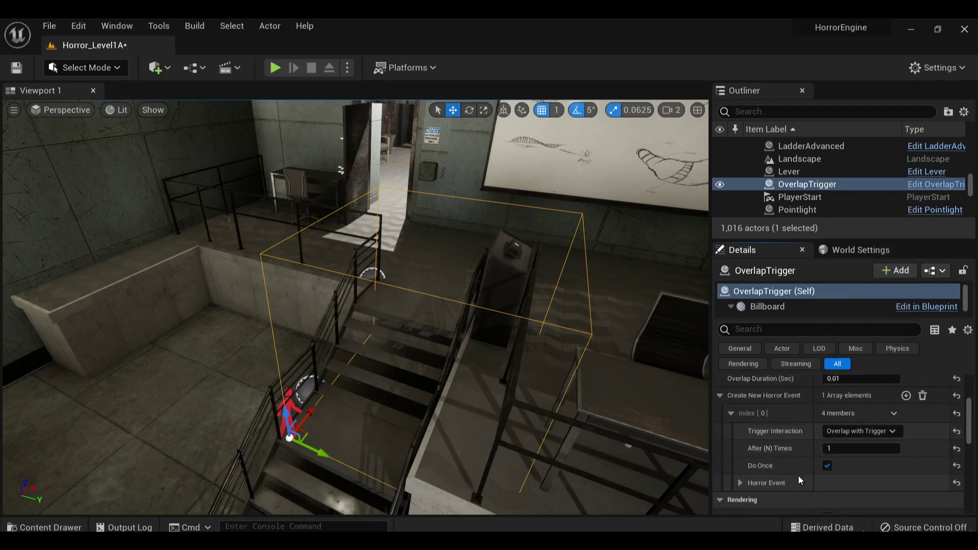
# Add an actor interaction to the horror event's Environment settings and set its interaction to Lock
pyautogui.click(741, 463)
pyautogui.scroll(-1, 779, 431)
pyautogui.scroll(-2, 777, 435)
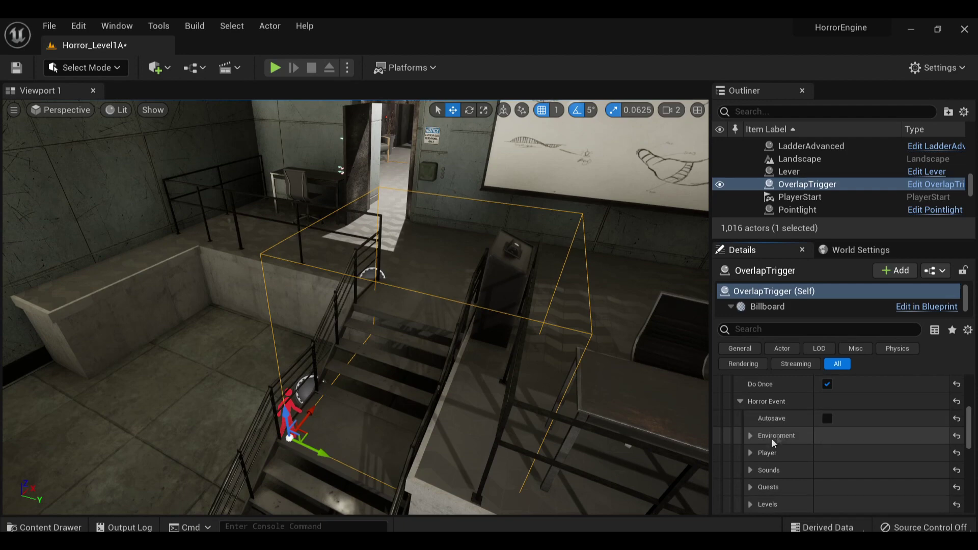
pyautogui.click(748, 437)
pyautogui.scroll(-2, 774, 436)
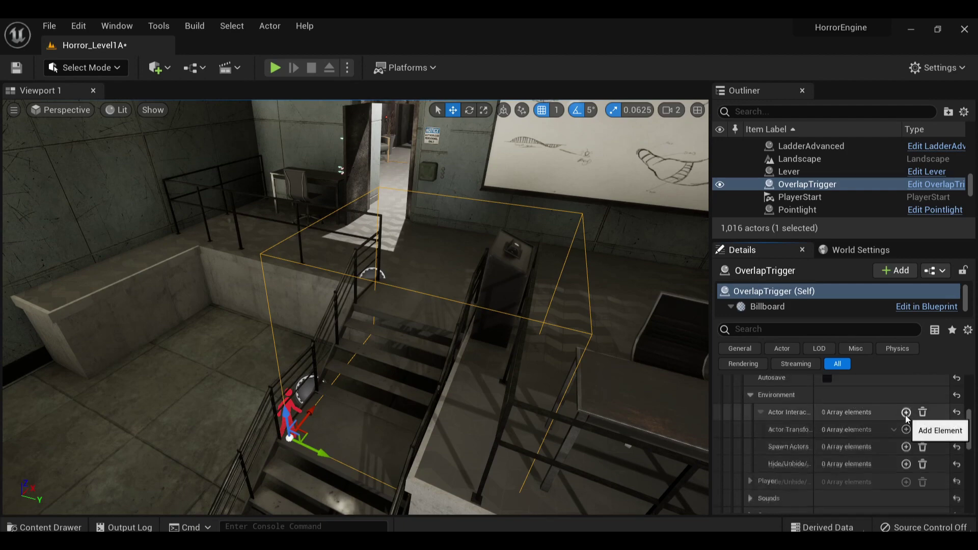
pyautogui.click(772, 430)
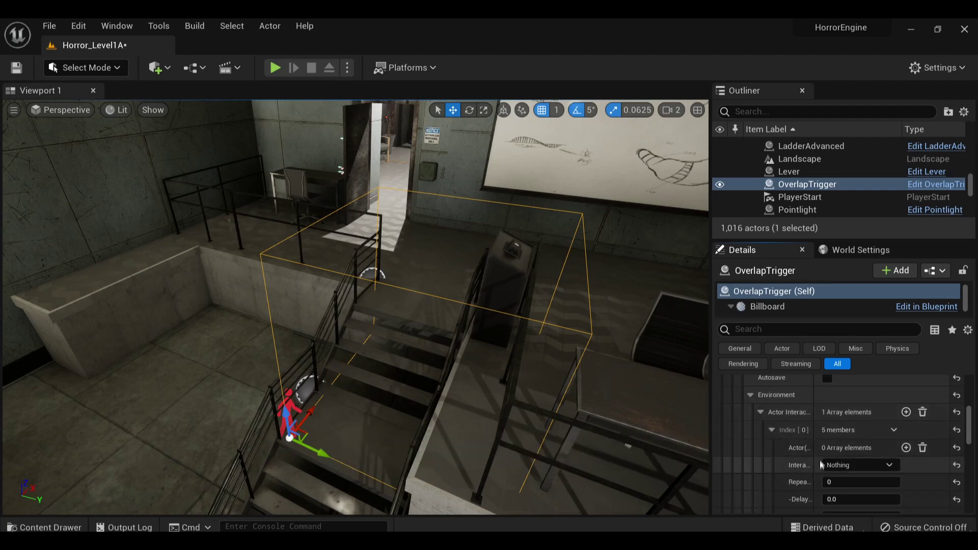
pyautogui.scroll(-1, 808, 448)
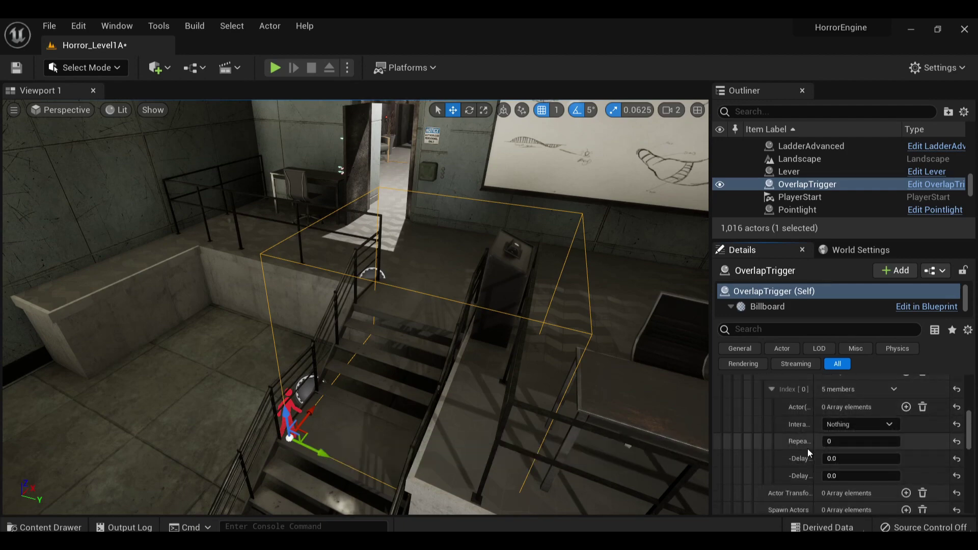
pyautogui.click(884, 425)
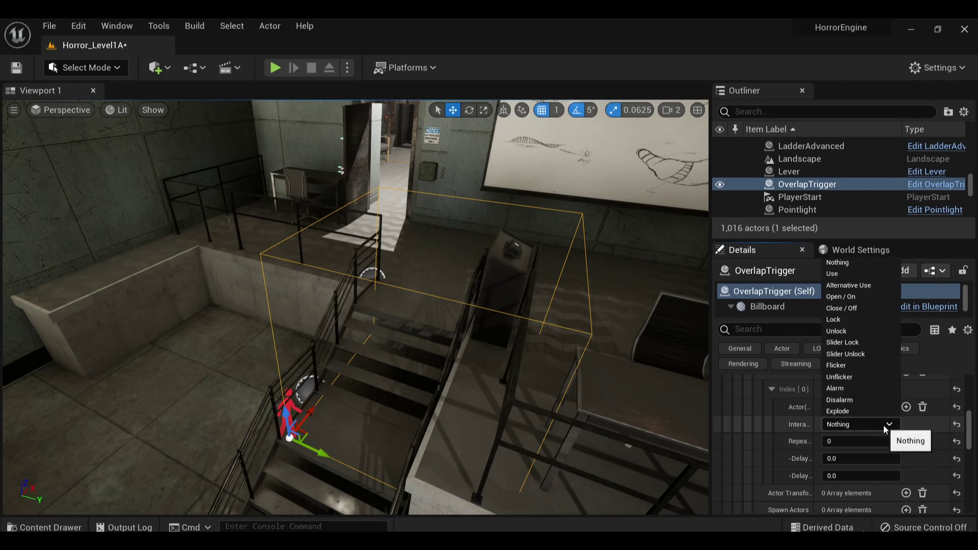
pyautogui.click(839, 323)
# Add an actor element to the Lock interaction and assign Door11 at the top of the stairs
pyautogui.click(905, 407)
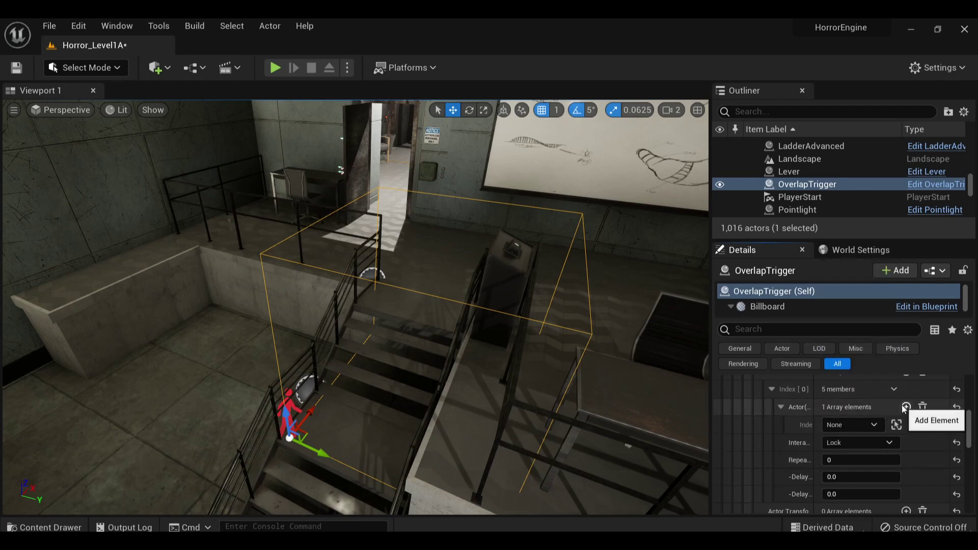
pyautogui.click(915, 424)
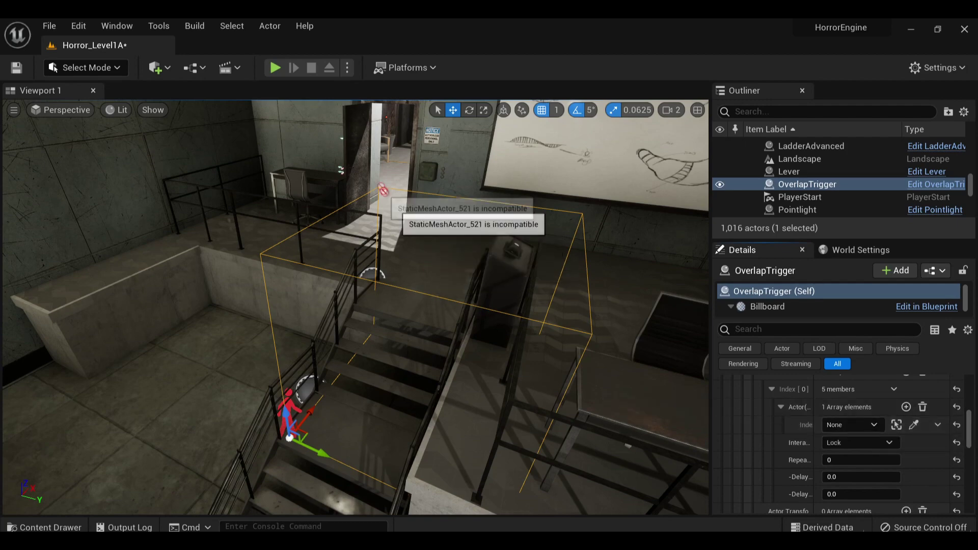
pyautogui.moveTo(289, 248); pyautogui.dragTo(288, 227, button='right')
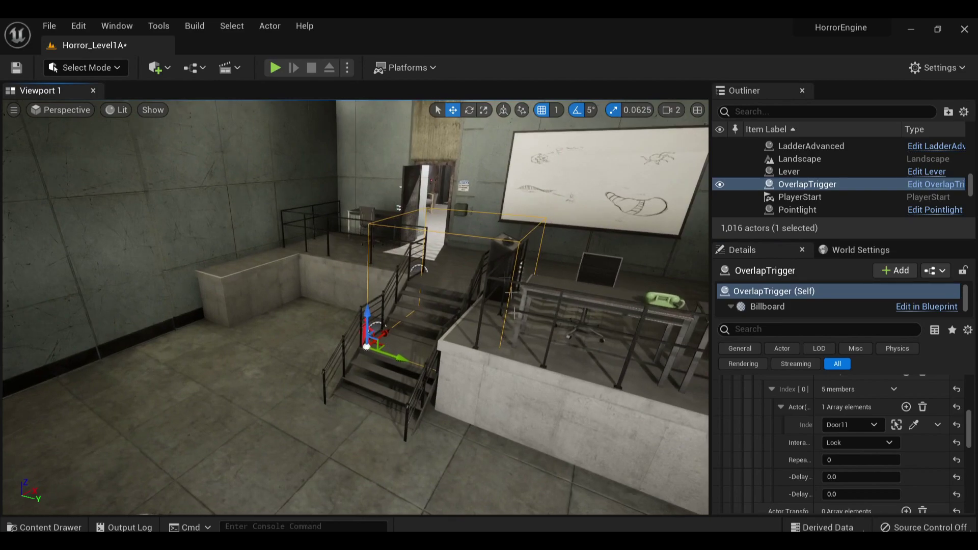
# Play the level and walk up the stairs through the overlap trigger to test the door event
pyautogui.hotkey('alt', 'p')
pyautogui.press('w')
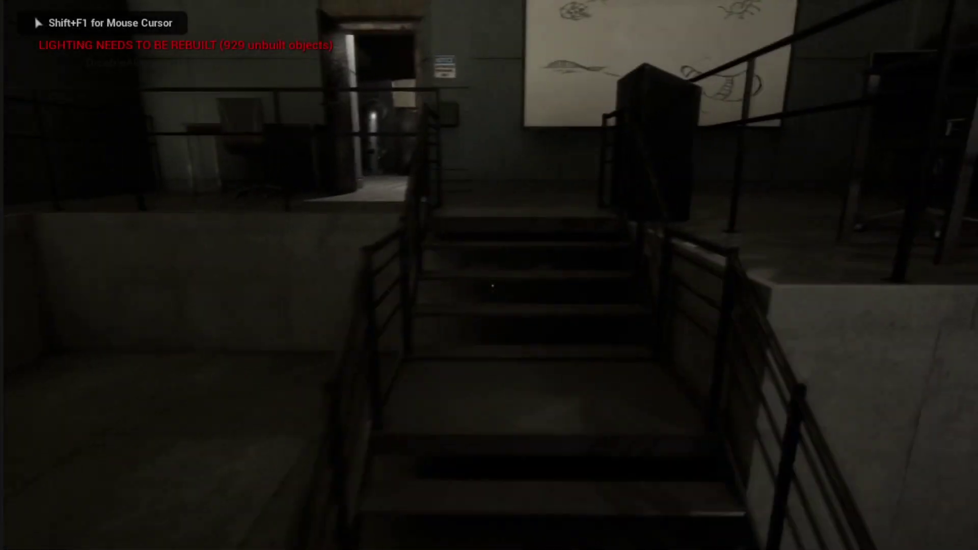
pyautogui.press('w')
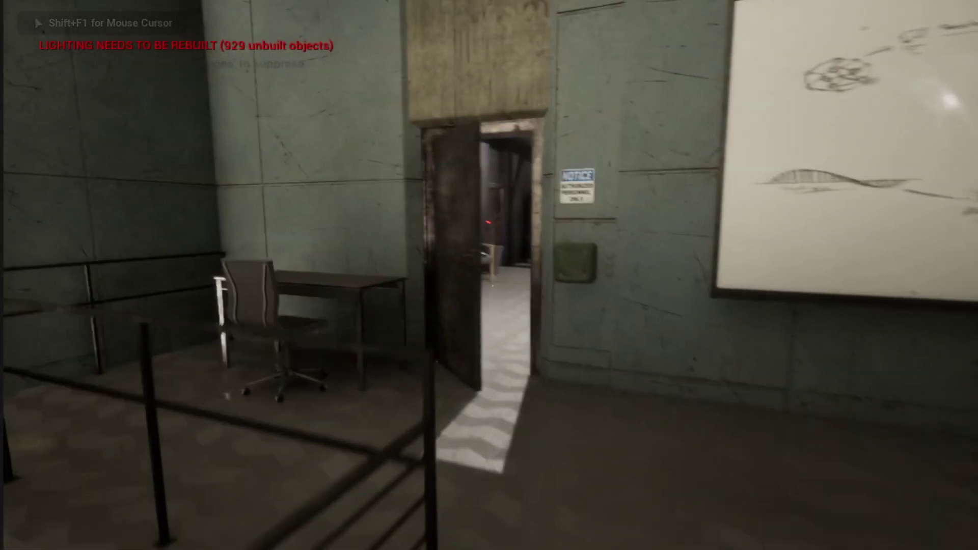
pyautogui.press('s')
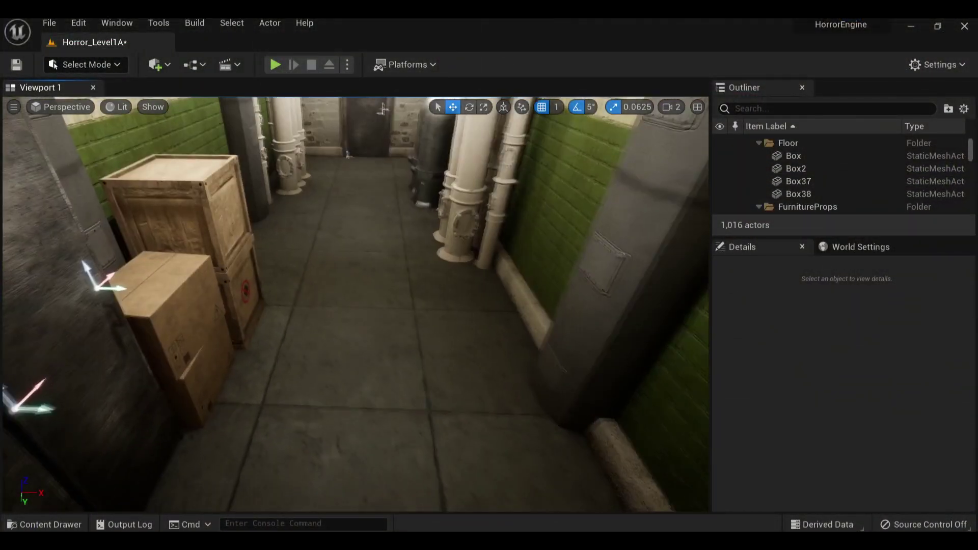
# Place a second OverlapTrigger beside the crates in the green-walled corridor, with an Overlap Duration of 0.01 and one horror event
pyautogui.scroll(3, 355, 304)
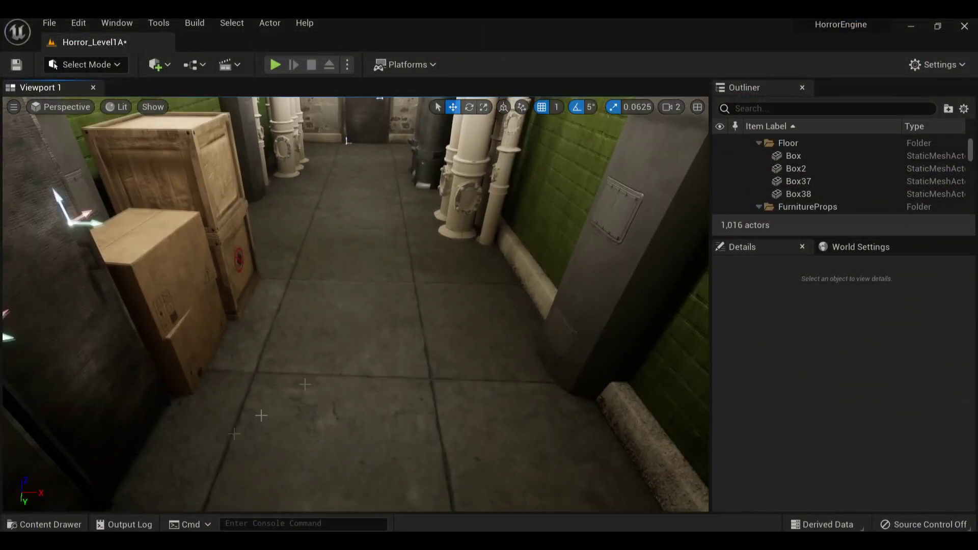
pyautogui.click(63, 526)
pyautogui.moveTo(297, 398); pyautogui.dragTo(251, 378)
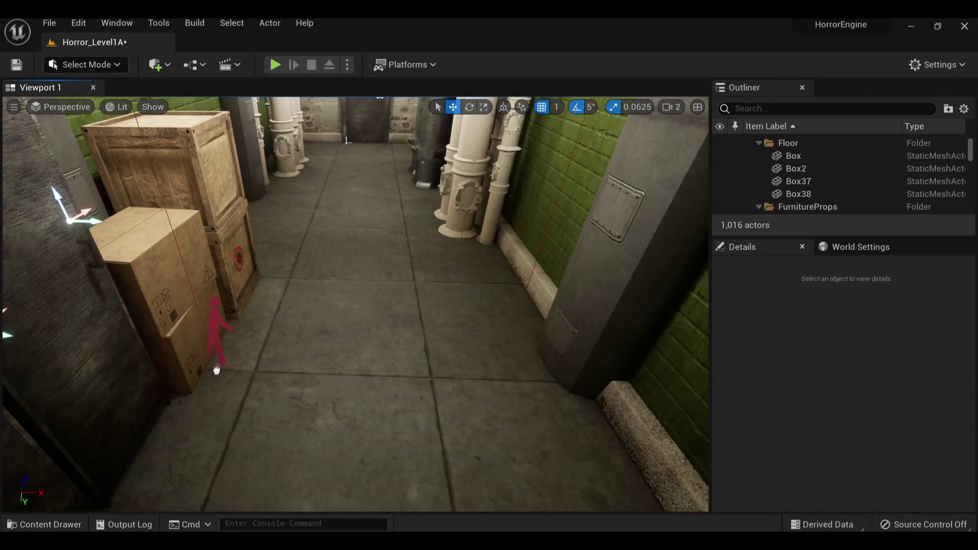
pyautogui.moveTo(214, 371); pyautogui.dragTo(214, 372)
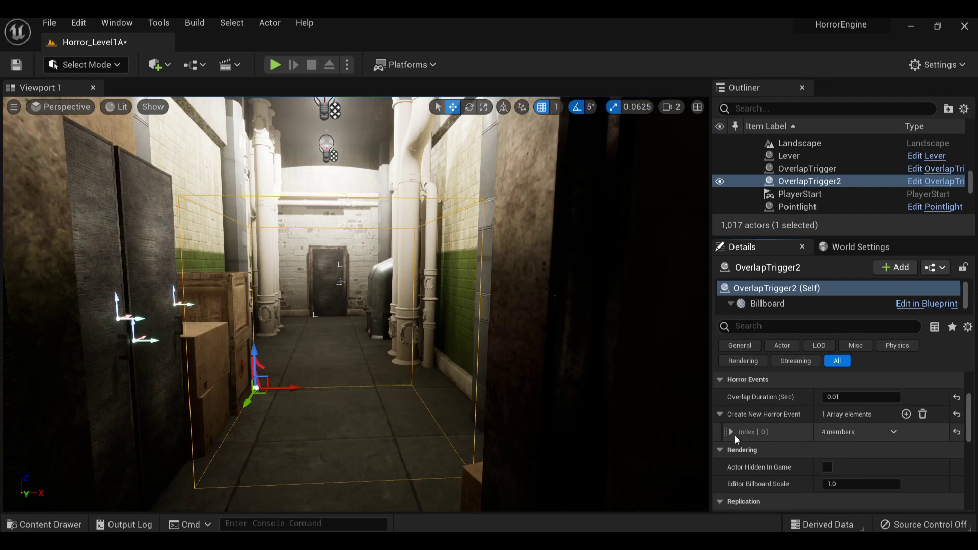
# Set the Trigger Interaction of the corridor trigger's horror event to Overlap with Trigger
pyautogui.scroll(-2, 835, 431)
pyautogui.click(850, 409)
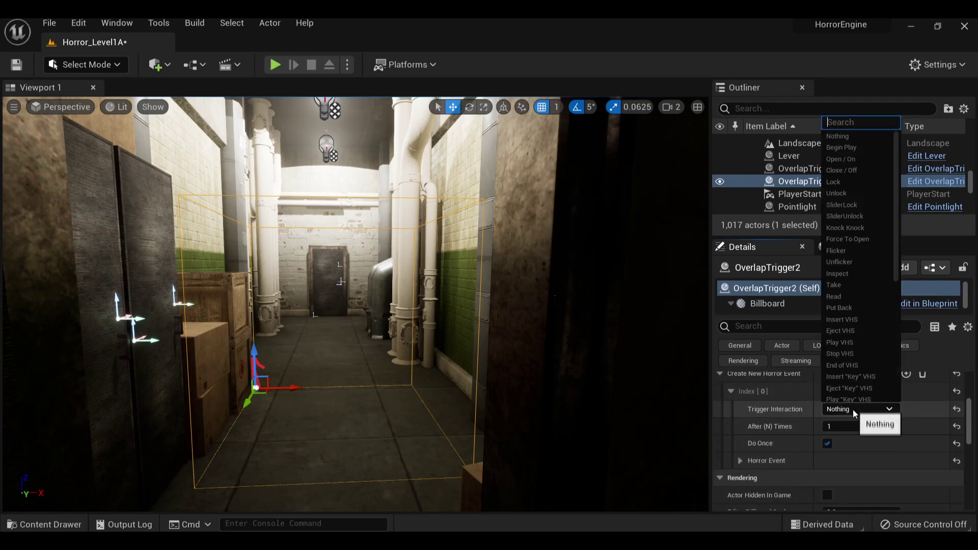
pyautogui.scroll(-4, 869, 319)
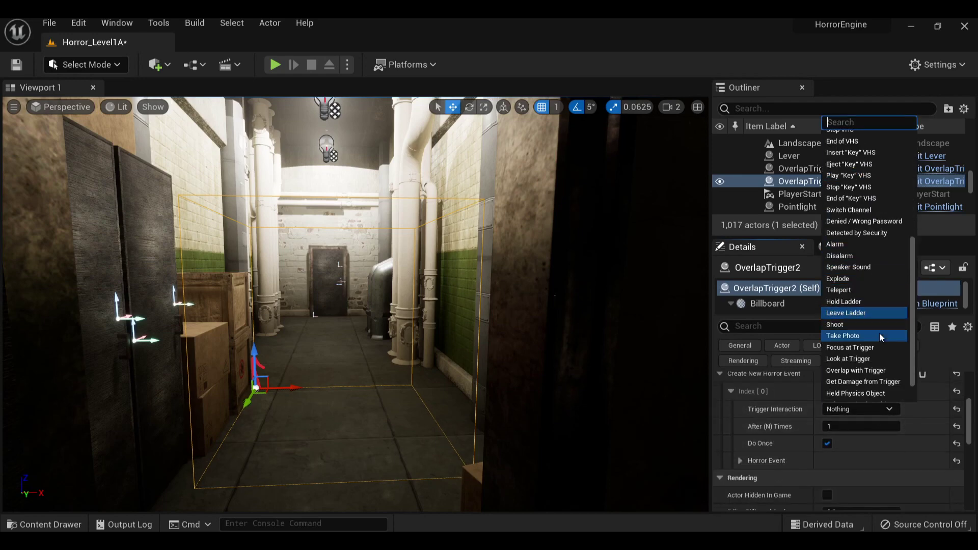
pyautogui.scroll(-1, 881, 337)
pyautogui.click(874, 352)
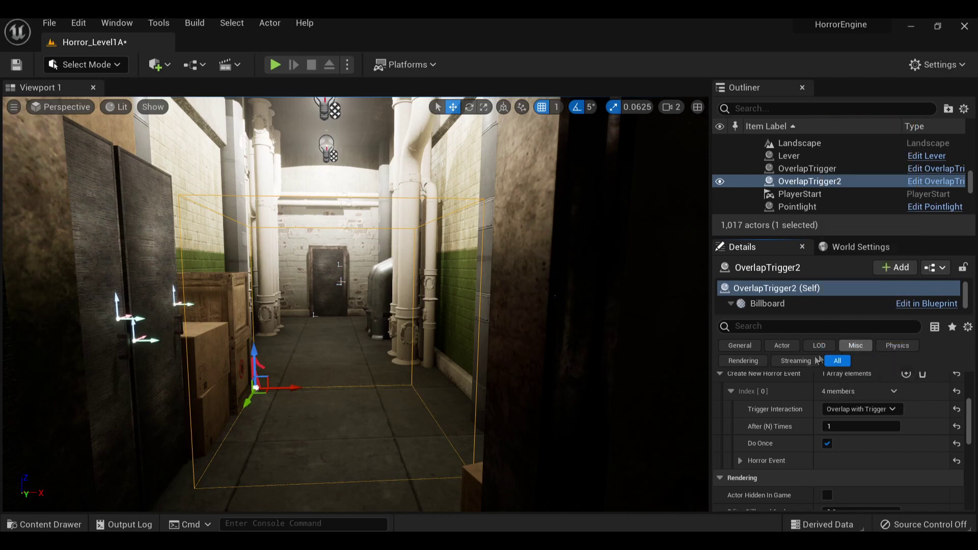
# Add a Use actor interaction to the corridor trigger's horror event and assign Button5 as its actor
pyautogui.scroll(-1, 825, 445)
pyautogui.click(857, 463)
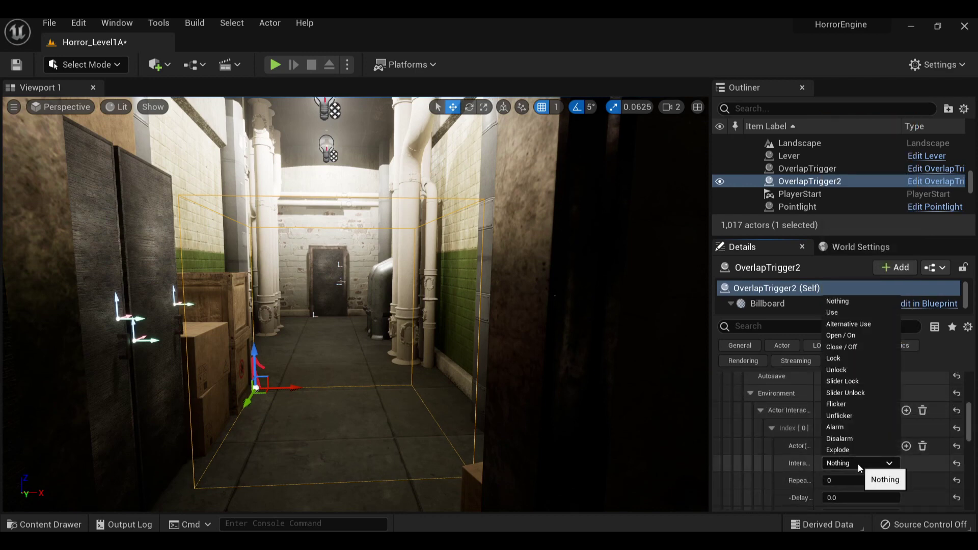
pyautogui.moveTo(685, 335); pyautogui.dragTo(519, 350, button='right')
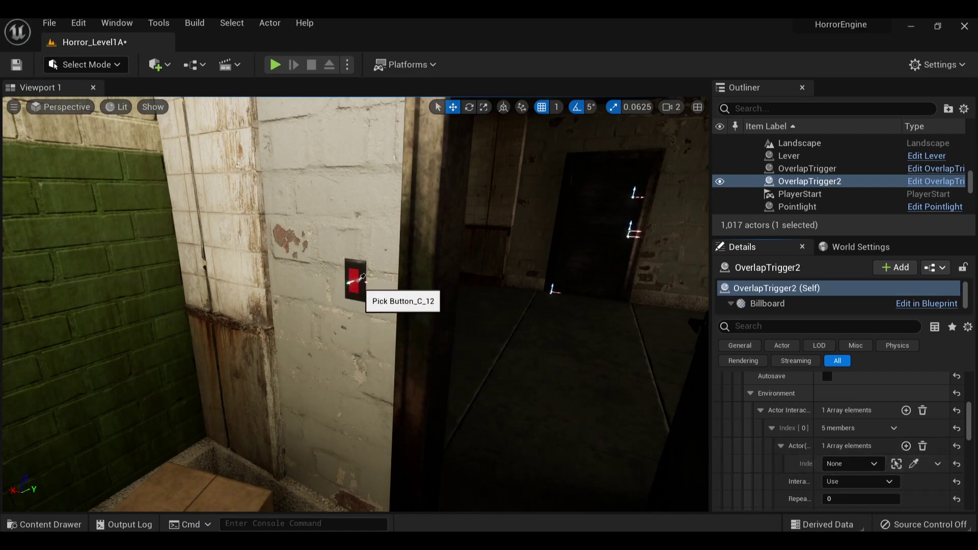
pyautogui.press('f')
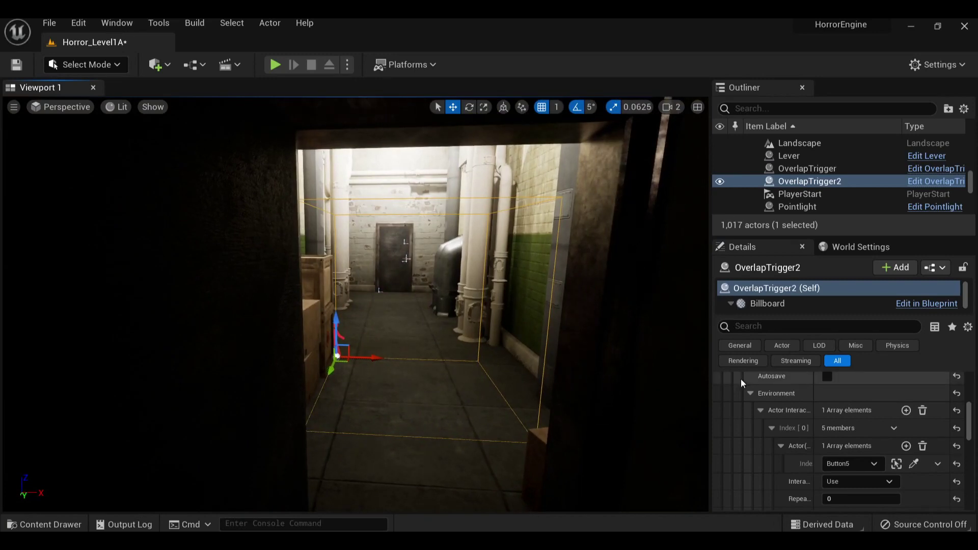
pyautogui.scroll(-3, 551, 382)
pyautogui.press('Escape')
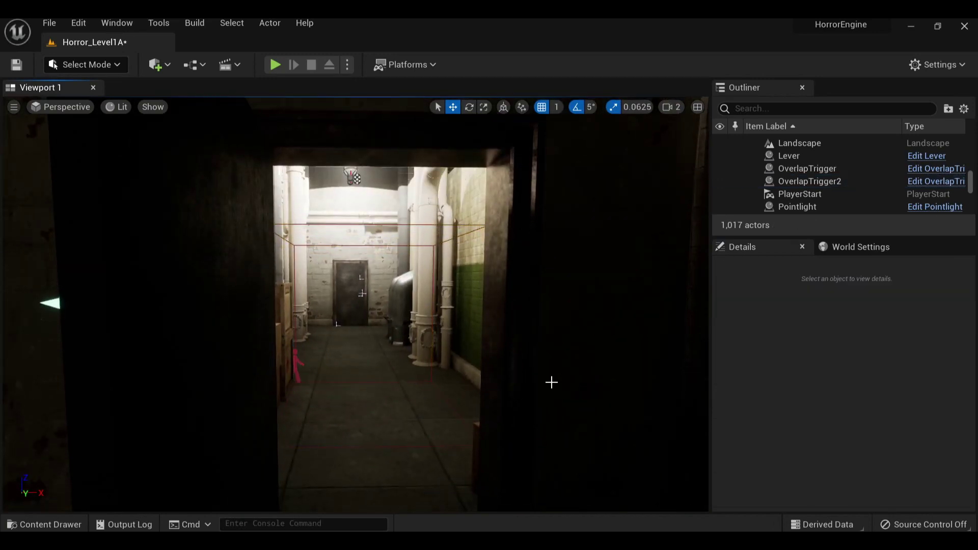
pyautogui.moveTo(550, 384); pyautogui.dragTo(509, 384, button='right')
pyautogui.moveTo(584, 370); pyautogui.dragTo(591, 365, button='right')
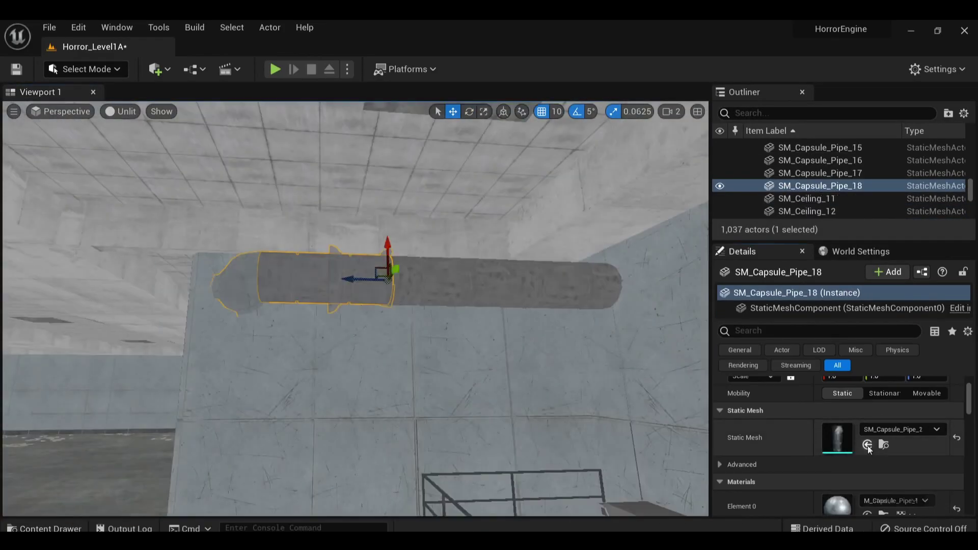
# Dress the large hall with capsule pipes, dirty metal chairs and a desk, rotating the pipe and chair pieces into place
pyautogui.press('e')
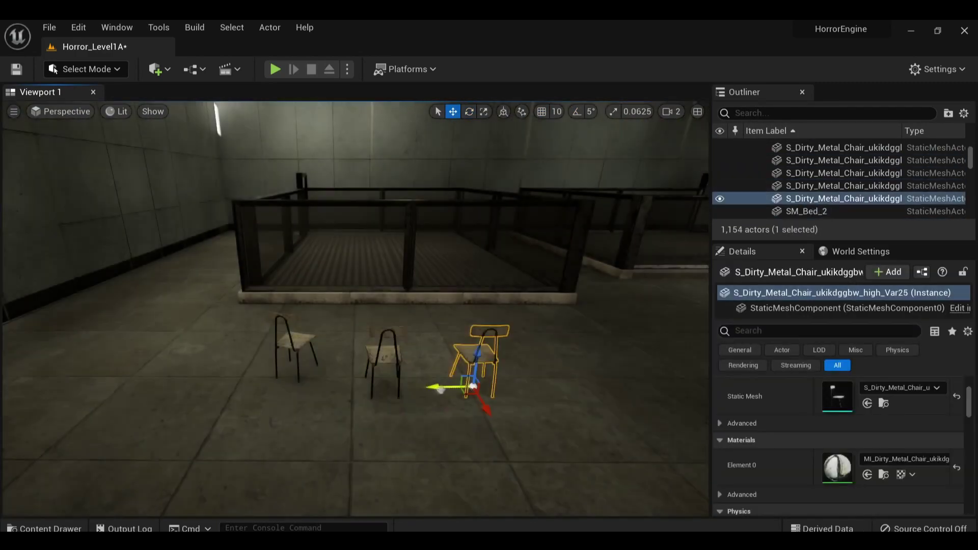
pyautogui.press('e')
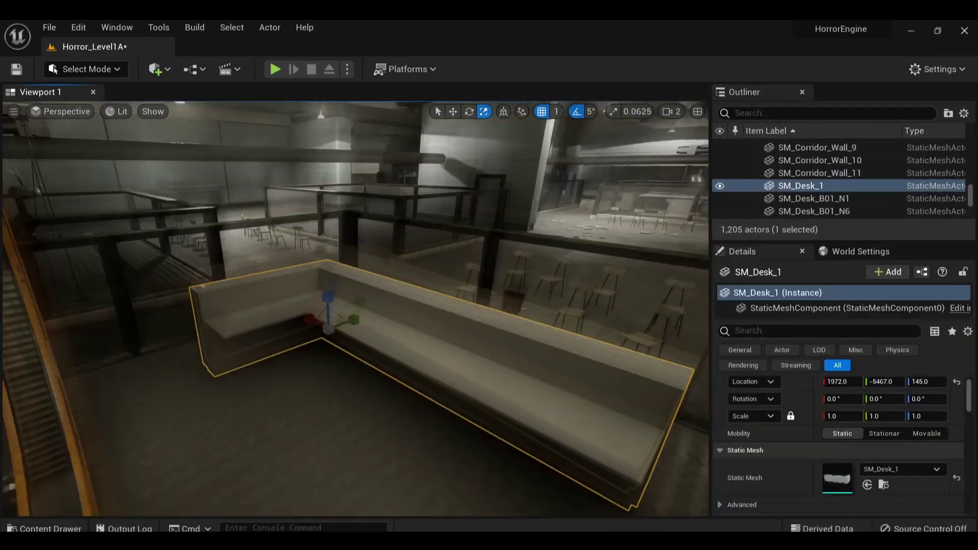
pyautogui.click(576, 187)
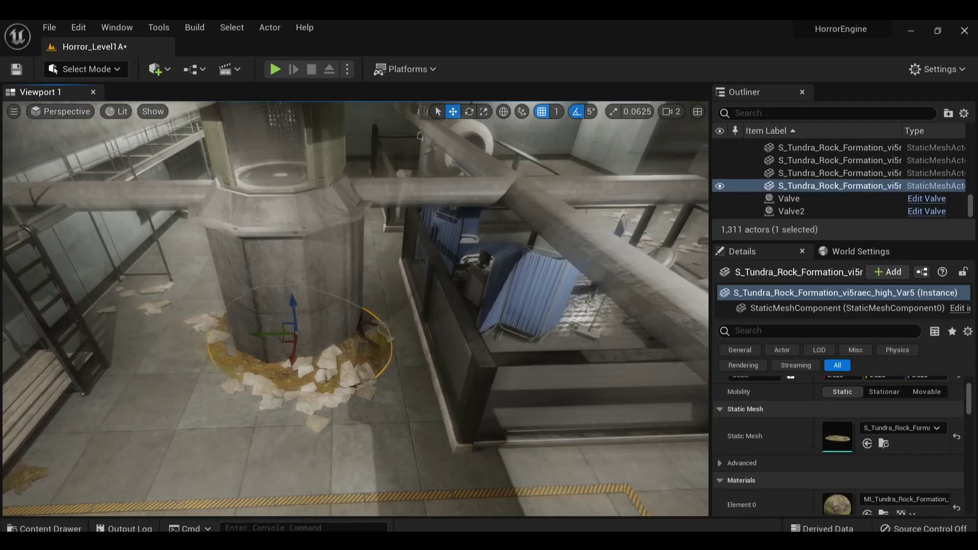
# Switch the level editor from Select mode to Foliage mode
pyautogui.click(86, 69)
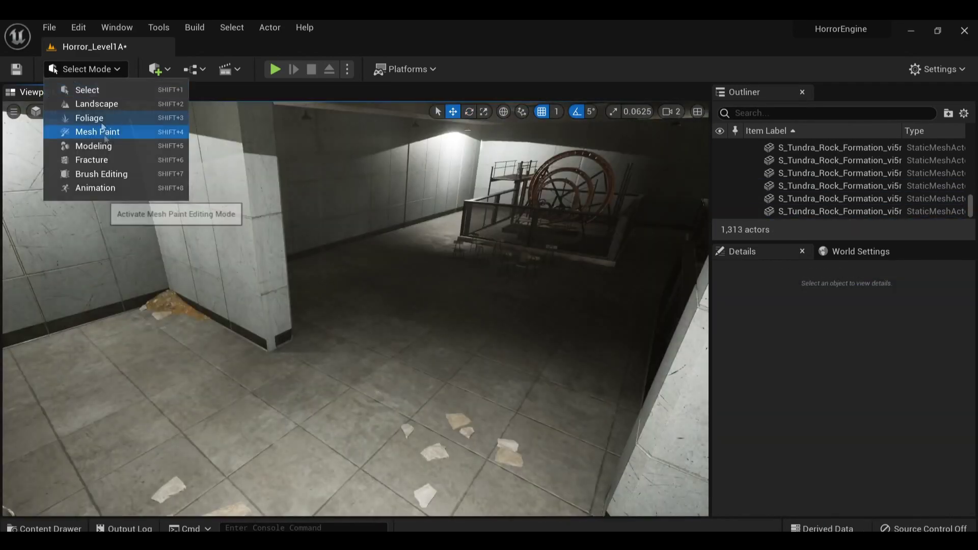
pyautogui.click(79, 118)
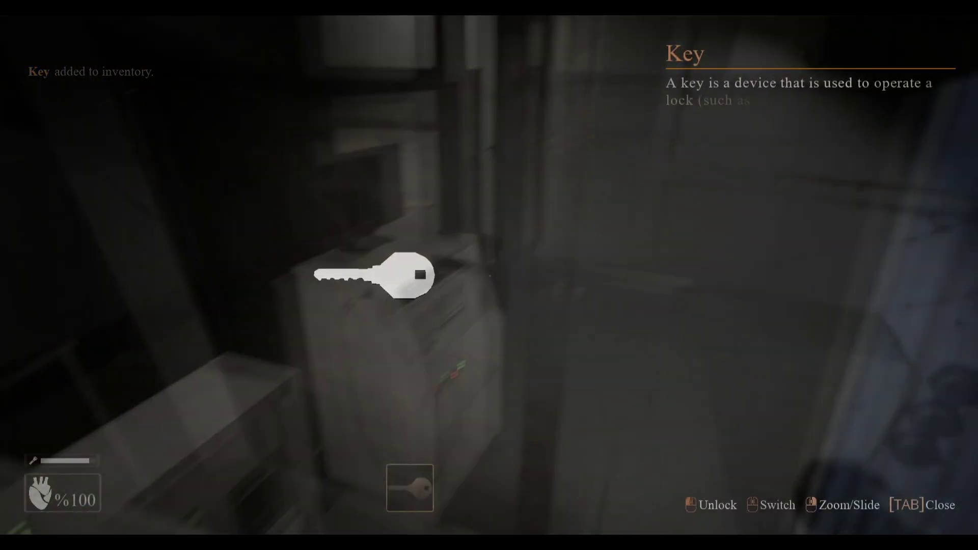
# Use the collected key on the locked door while playing the level
pyautogui.click(489, 275)
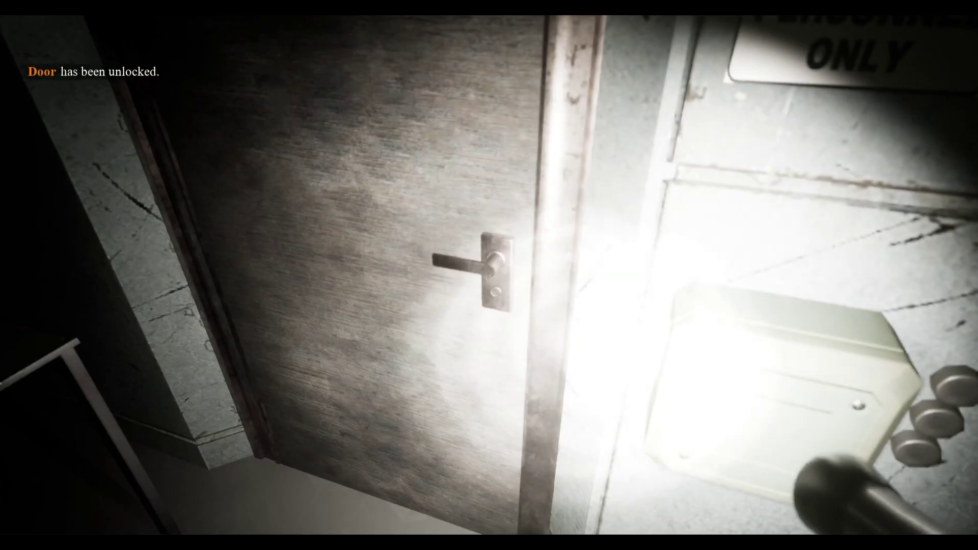